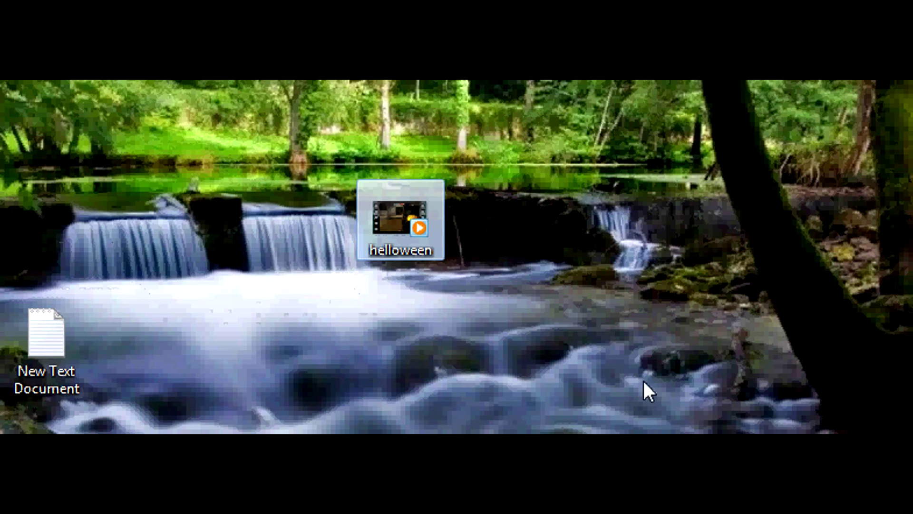
# - Drag the helloween video icon further left on the desktop, then bring back YouTube My Videos
pyautogui.moveTo(411, 228); pyautogui.dragTo(335, 213)
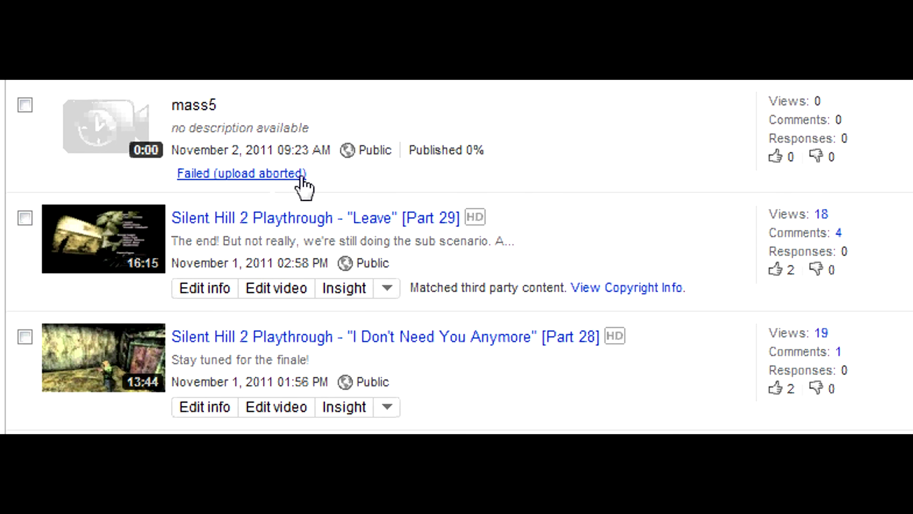
pyautogui.moveTo(308, 176); pyautogui.dragTo(161, 177)
pyautogui.click(499, 184)
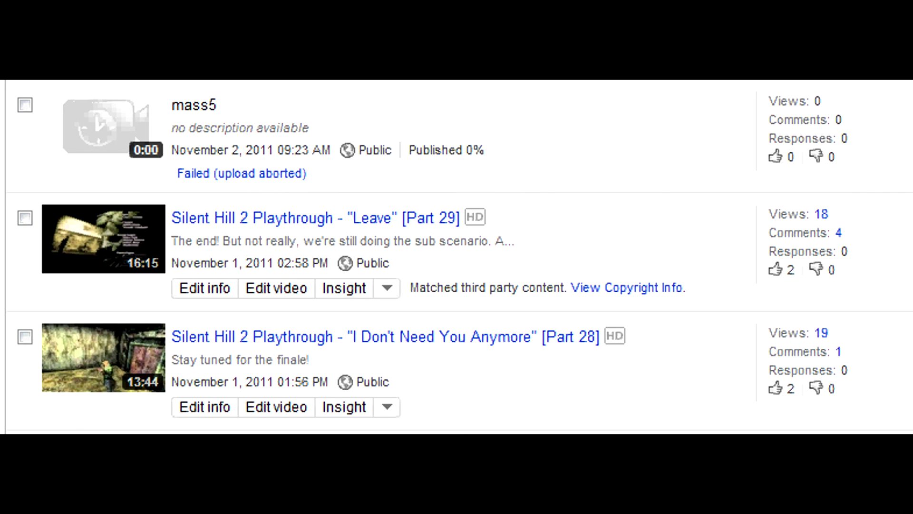